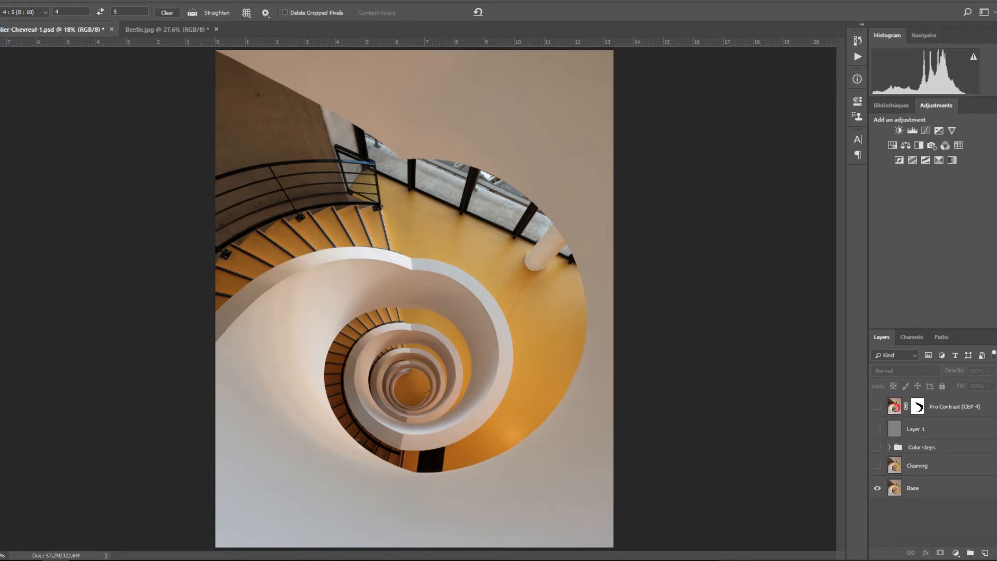
Step: Show all layers above Base and hide them again to compare the finished staircase with the original photo
key("m")
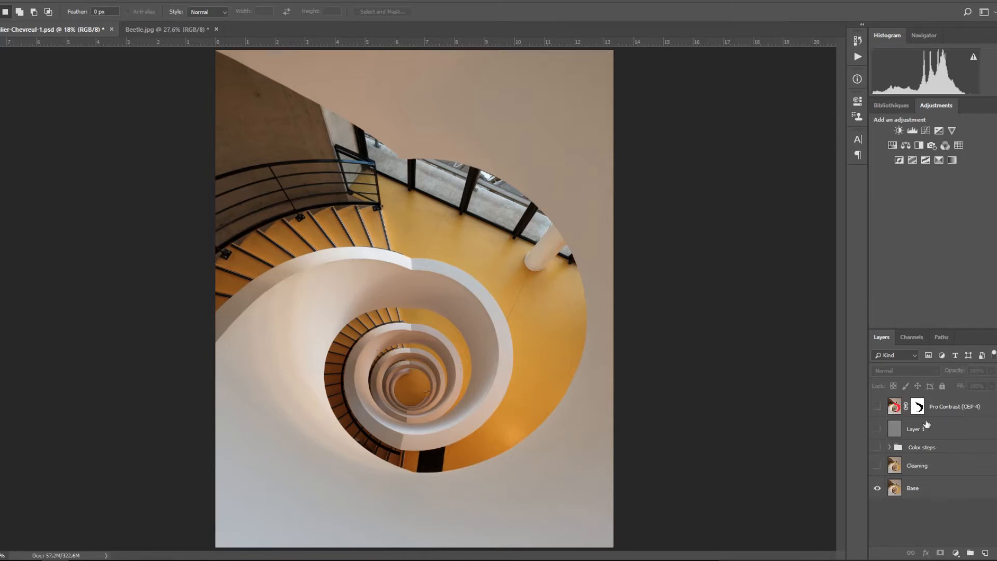
left_click_drag(877, 465, 877, 428)
left_click(875, 407)
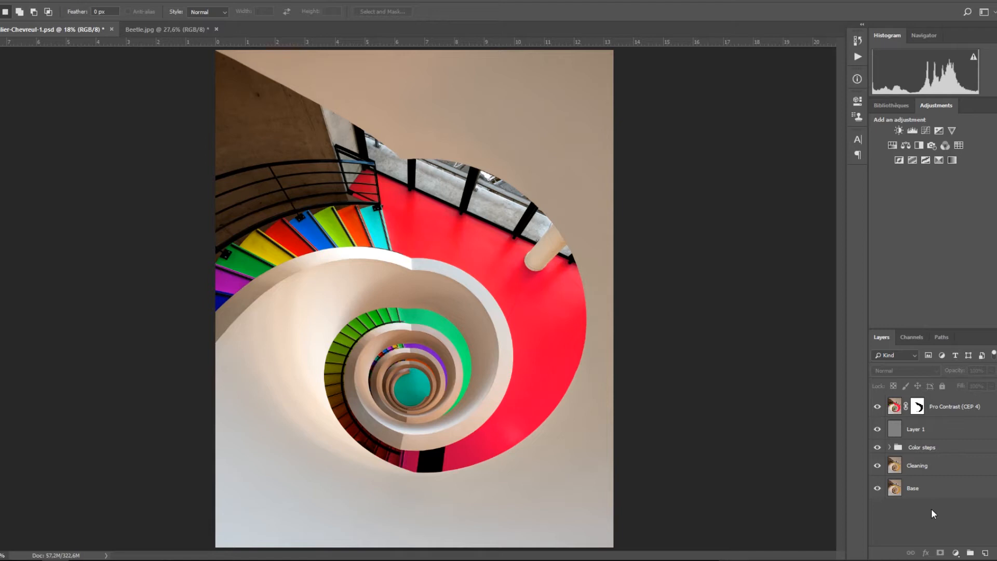
left_click_drag(878, 467, 859, 407)
Step: Select the yellow landing floor around the spiral staircase on the Base layer with the Quick Selection tool
left_click(896, 489)
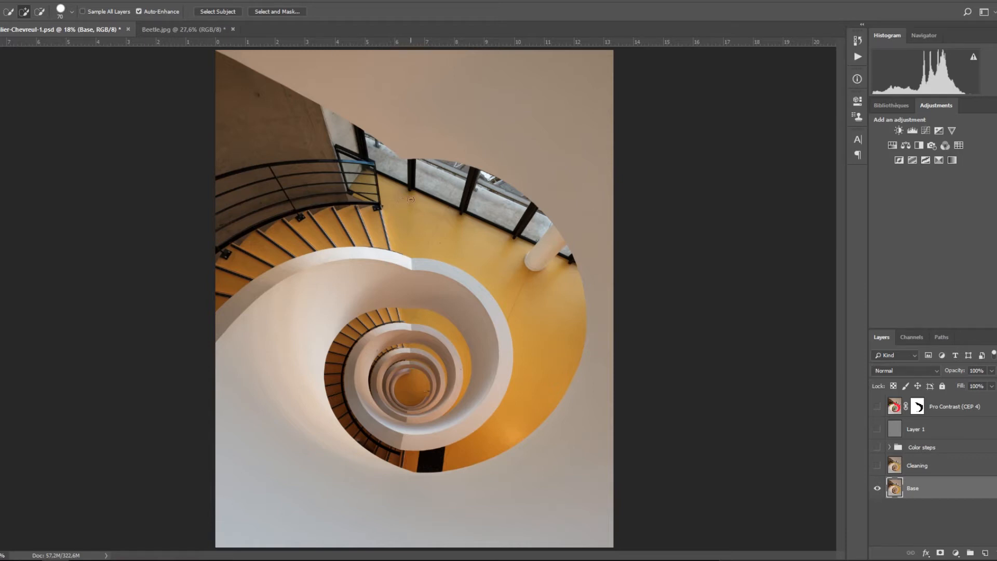
mouse_move(394, 193)
left_mouse_down()
mouse_move(492, 265)
mouse_move(533, 343)
left_mouse_up()
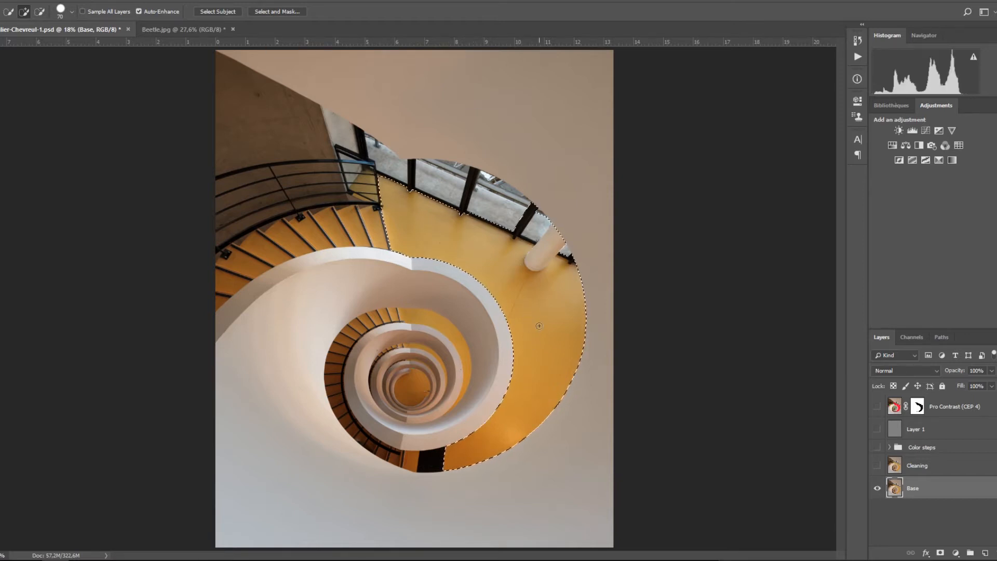
scroll(551, 233, "up", 5)
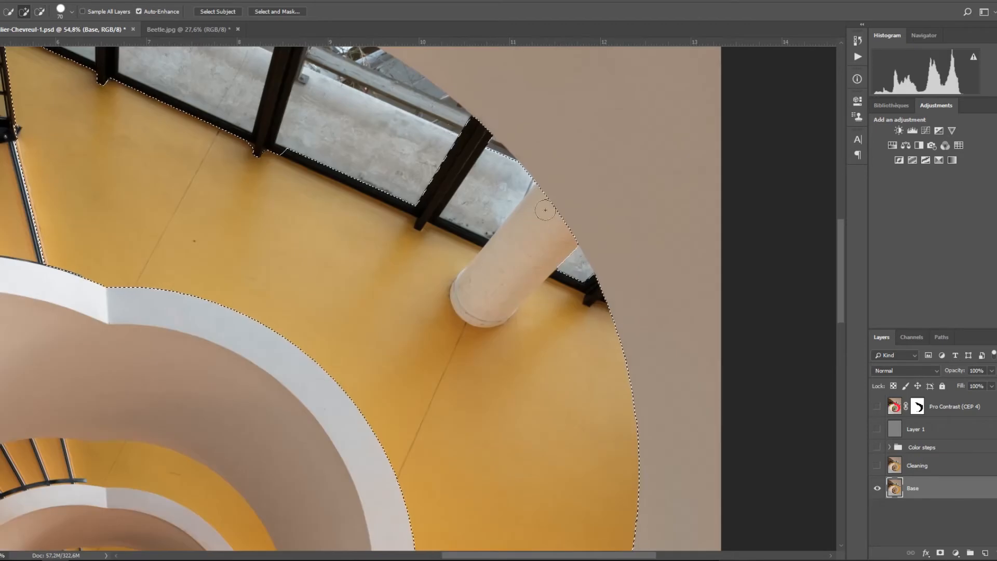
Step: Subtract the window frames, glass and white pillar from the floor selection, and add back the floor patch beside the pillar
scroll(486, 151, "up", 1)
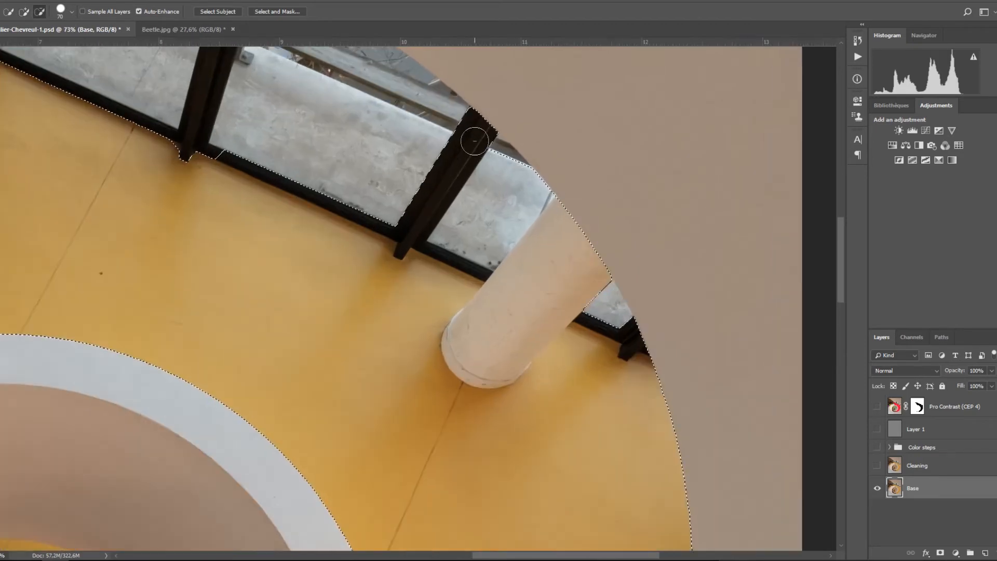
left_click(449, 140, "alt")
mouse_move(448, 140)
left_mouse_down()
mouse_move(467, 156)
mouse_move(474, 118)
mouse_move(580, 244)
mouse_move(546, 283)
mouse_move(527, 281)
mouse_move(597, 288)
left_mouse_up()
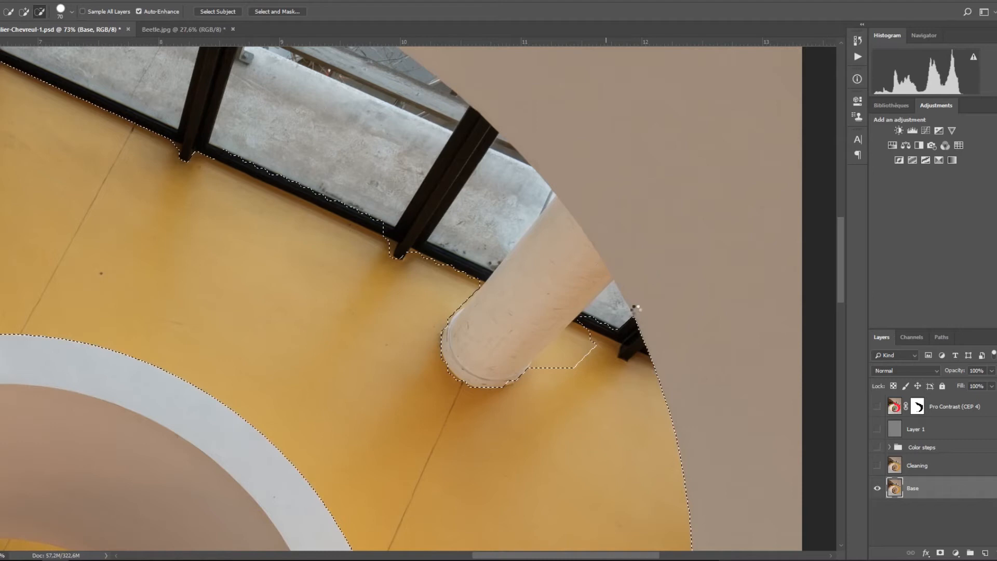
left_click(579, 362)
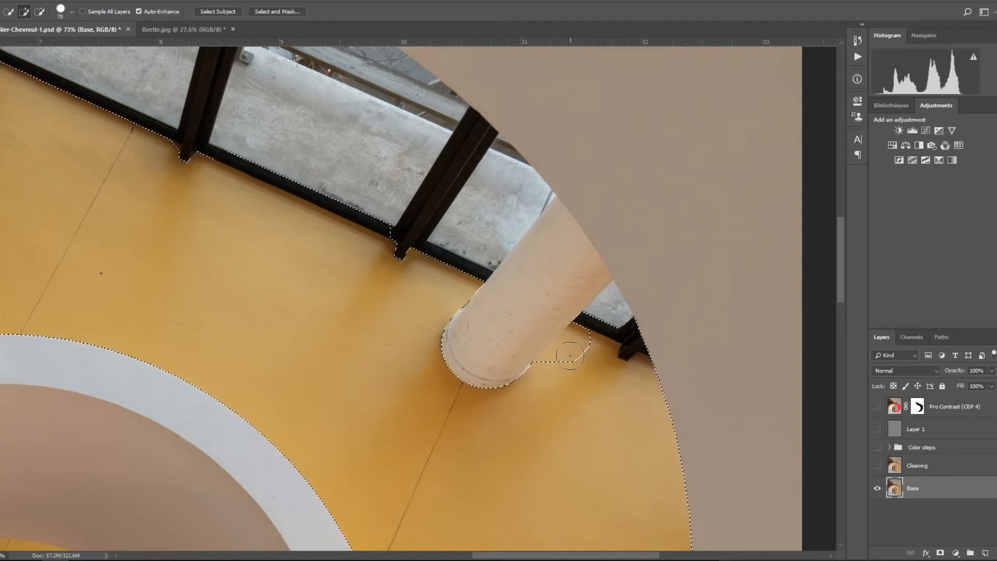
left_click(570, 354, "alt")
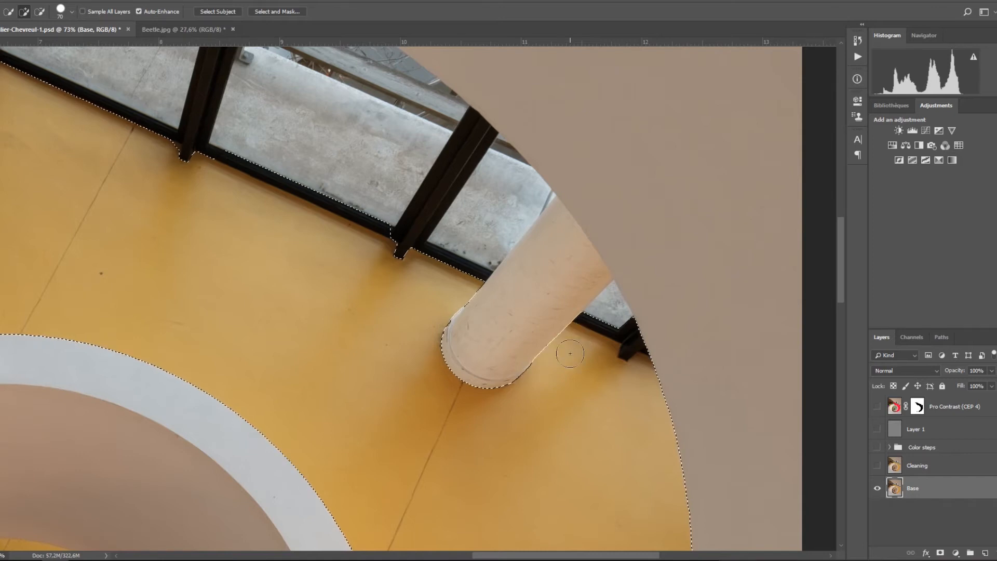
key("ctrl+0")
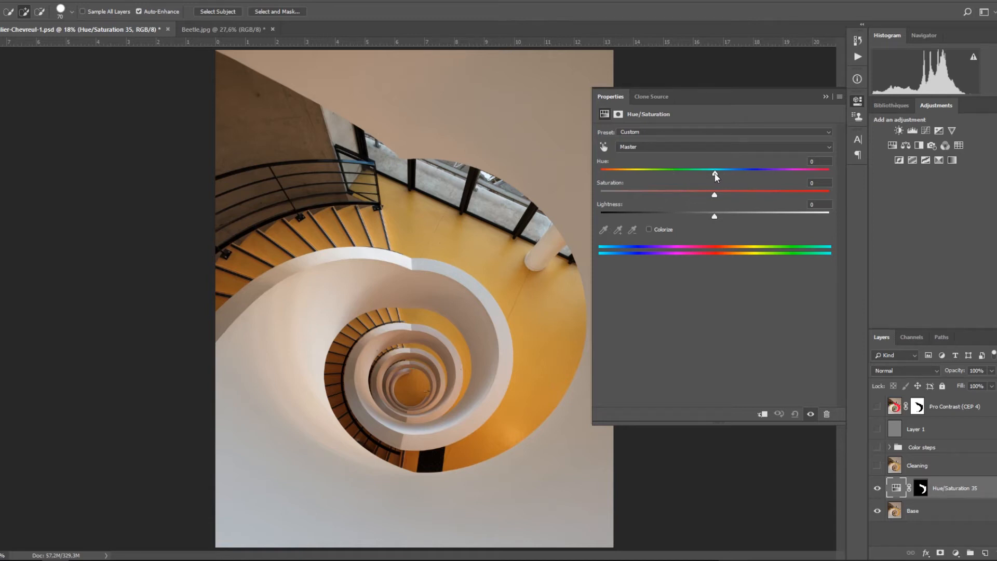
Step: Recolour the selected floor with a Hue/Saturation adjustment at Hue -94, trying Saturation +100 before resetting it to 0
left_click_drag(716, 172, 654, 178)
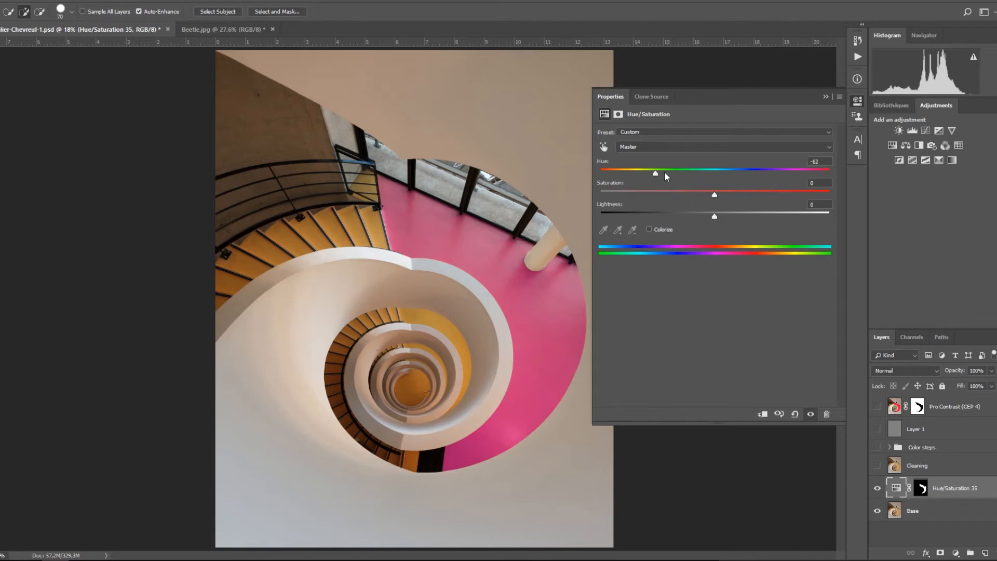
mouse_move(655, 174)
left_mouse_down()
mouse_move(739, 175)
mouse_move(641, 177)
left_mouse_up()
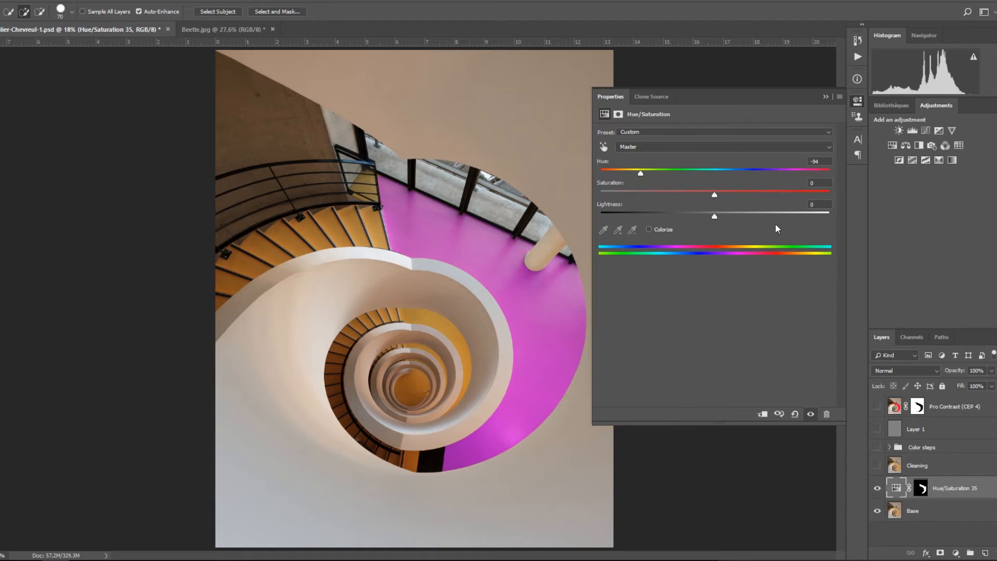
left_click_drag(715, 196, 849, 200)
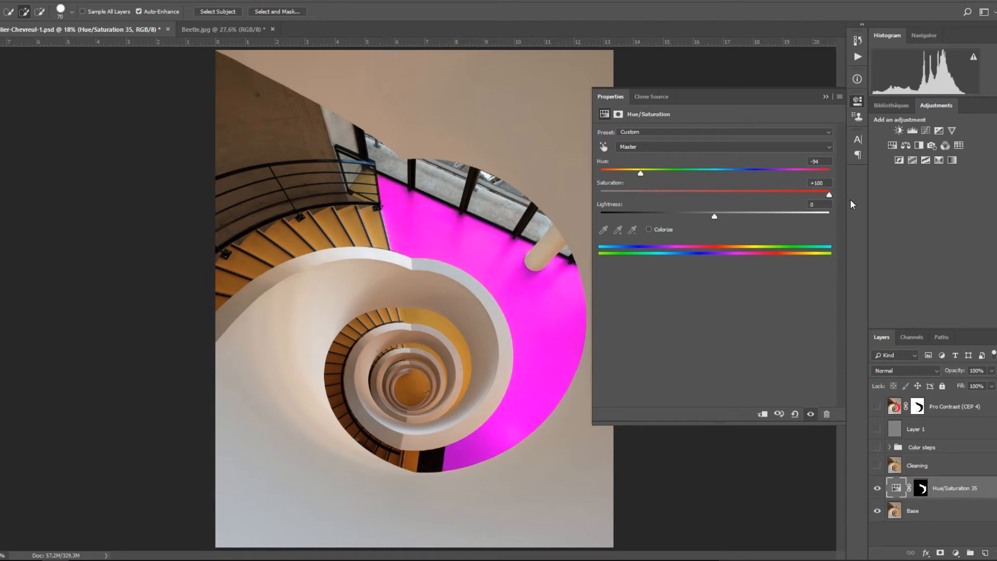
left_click_drag(825, 199, 830, 196)
type("0")
Step: Delete the Hue/Saturation adjustment layer directly above Base
left_click(913, 481)
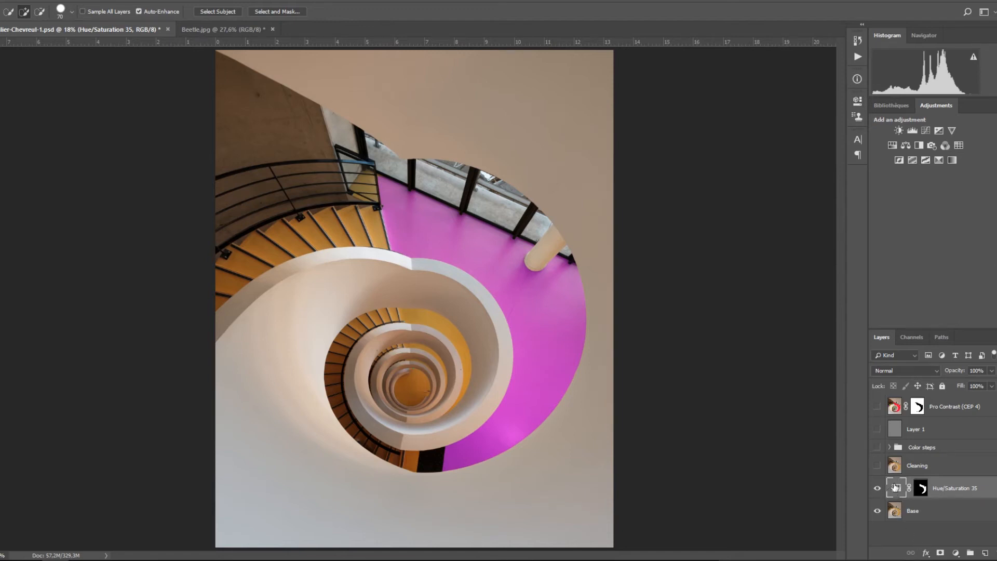
key("Delete")
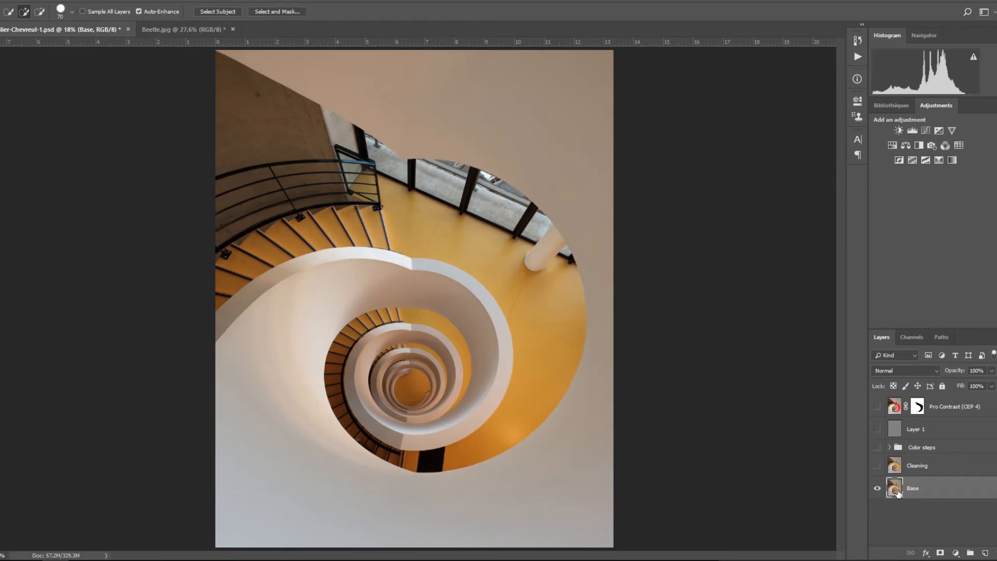
Step: Show the Cleaning layer and toggle it off and on to compare the retouching in the stairwell's centre
scroll(414, 387, "up", 6, "alt")
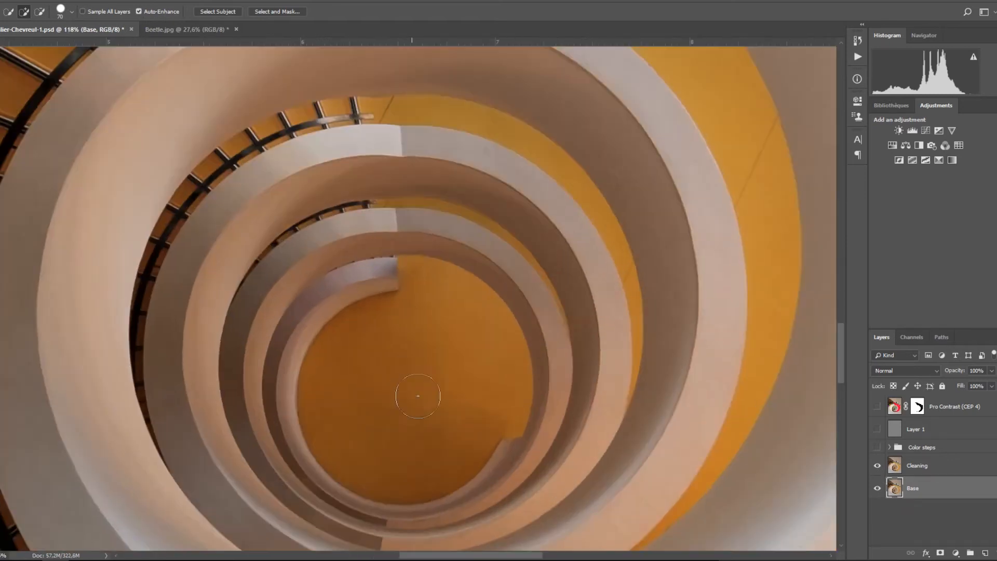
left_click(904, 466)
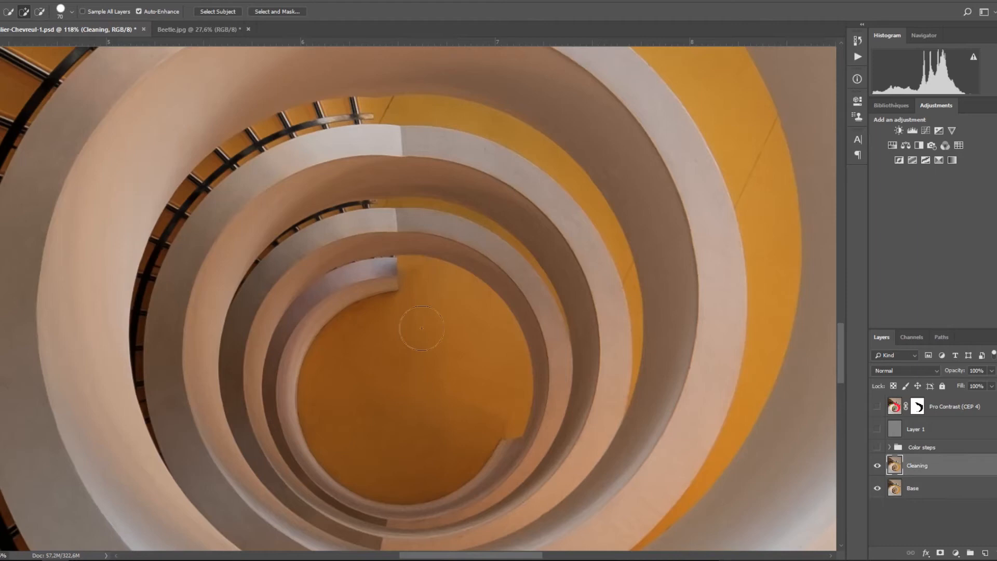
left_click(878, 466)
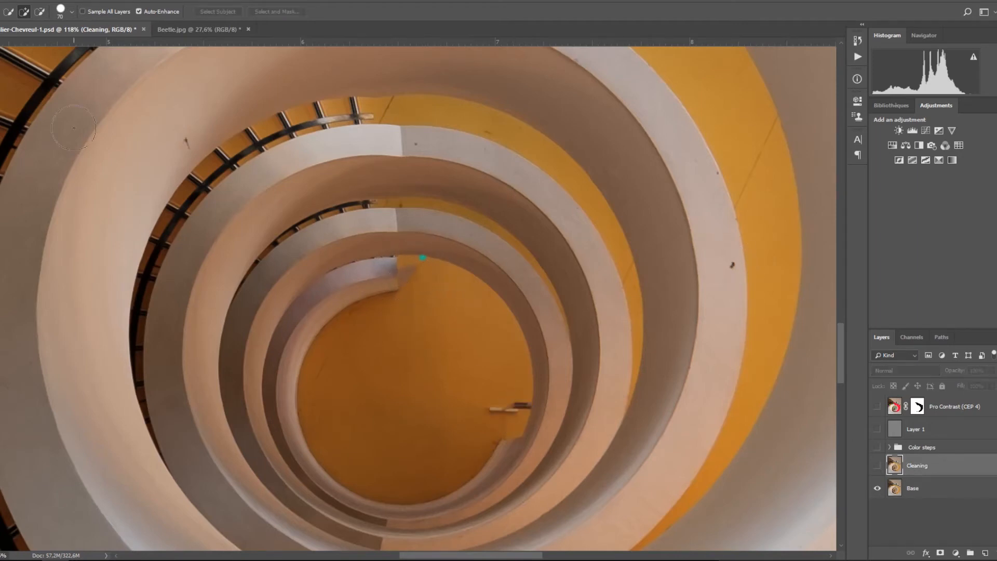
left_click(878, 466)
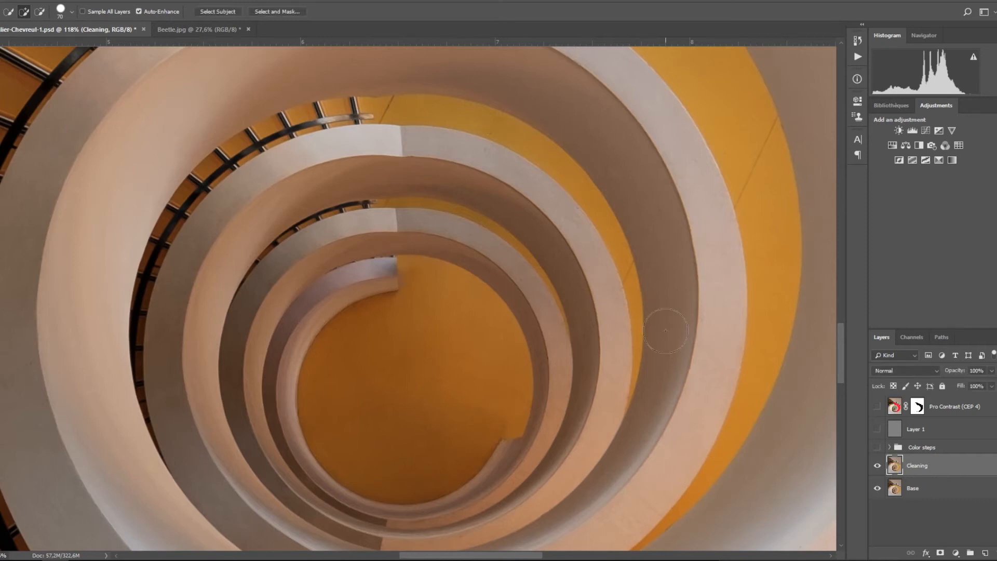
key("ctrl+0")
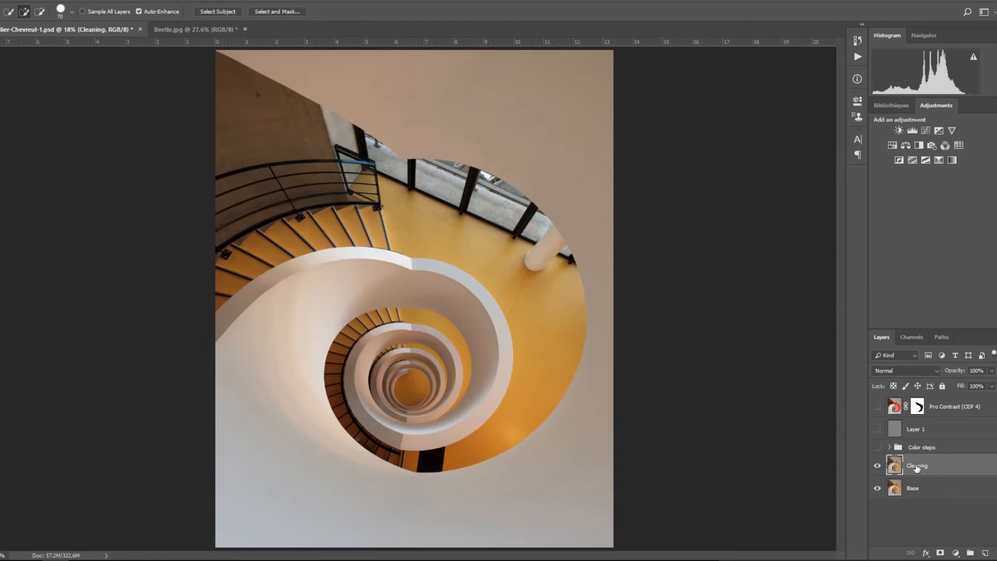
Step: Expand the Color steps group, look through its Hue/Saturation adjustment layers and make the group visible
left_click(918, 450)
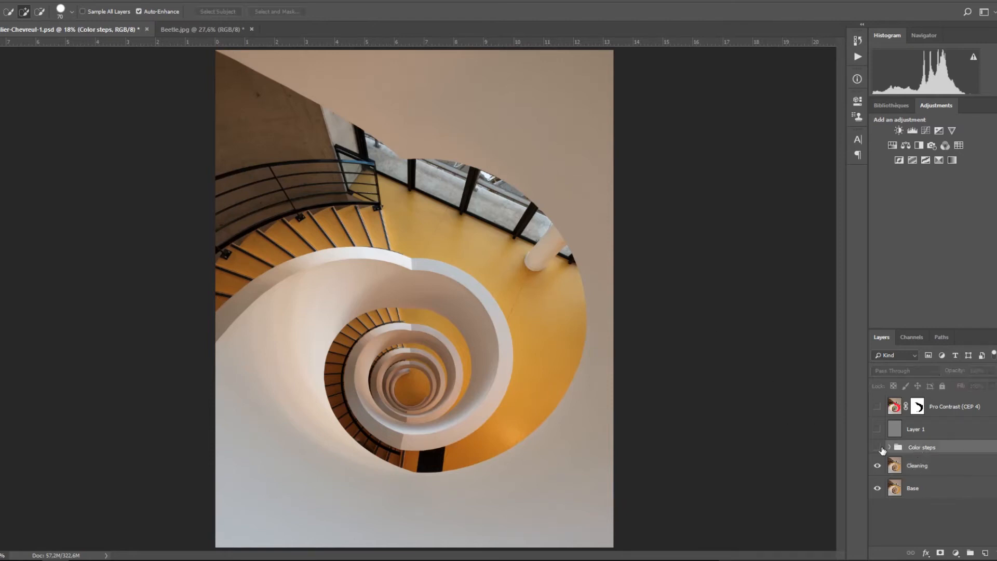
left_click(889, 448)
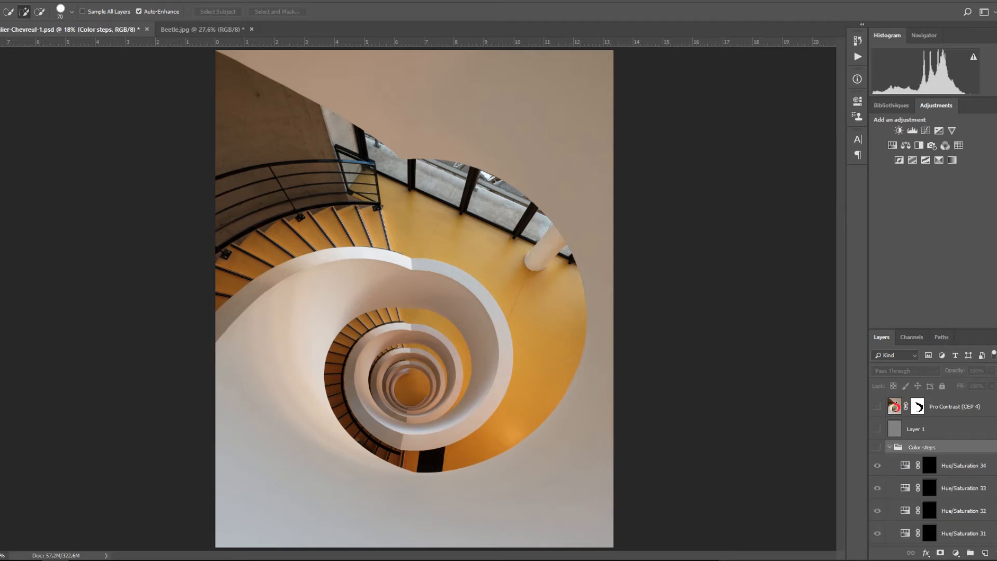
scroll(932, 468, "down", 12)
scroll(932, 468, "up", 4)
scroll(933, 467, "up", 12)
left_click(877, 447)
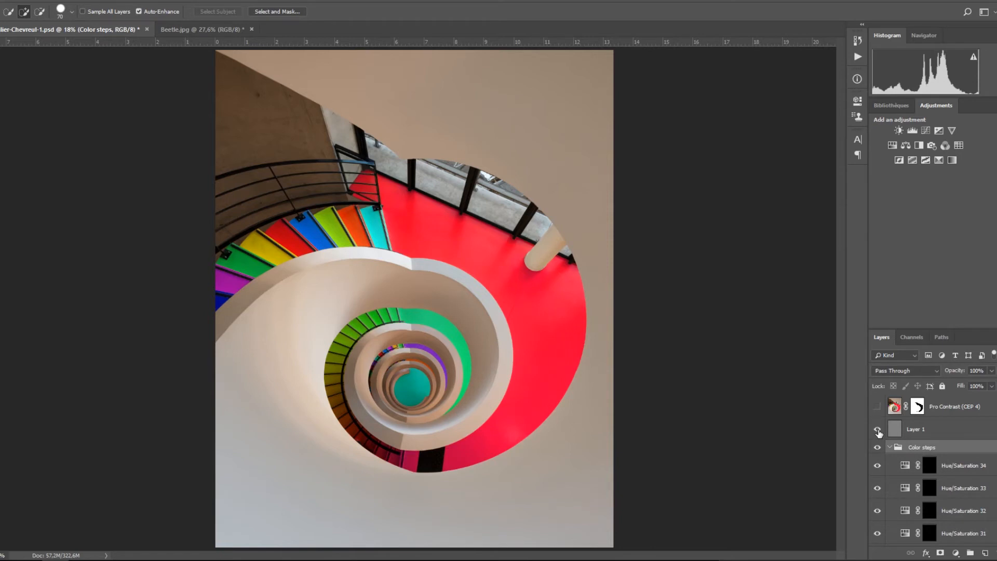
Step: Make the Pro Contrast (CEP 4) layer visible and set the opacity of Layer 1 to 75%
left_click(892, 434)
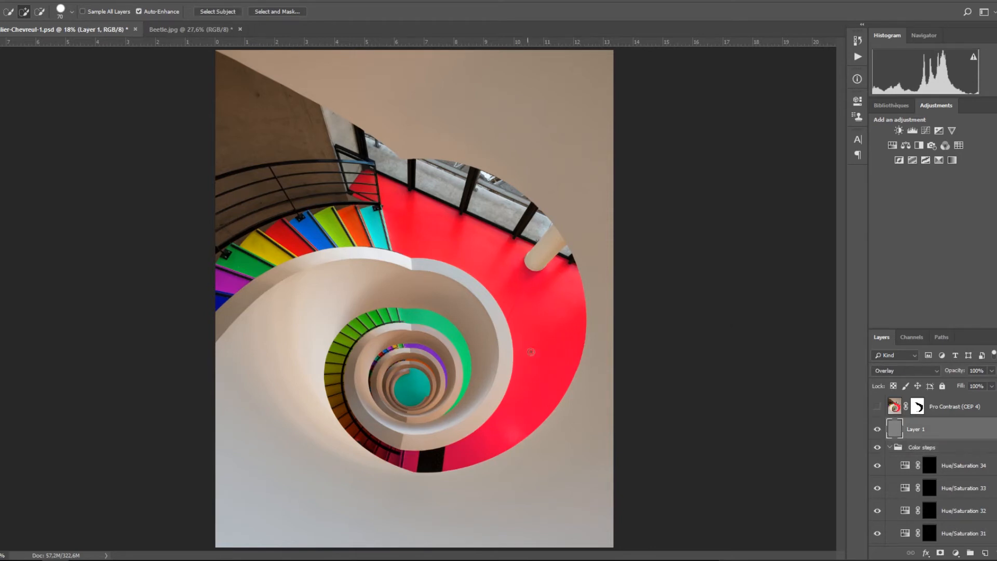
left_click(877, 406)
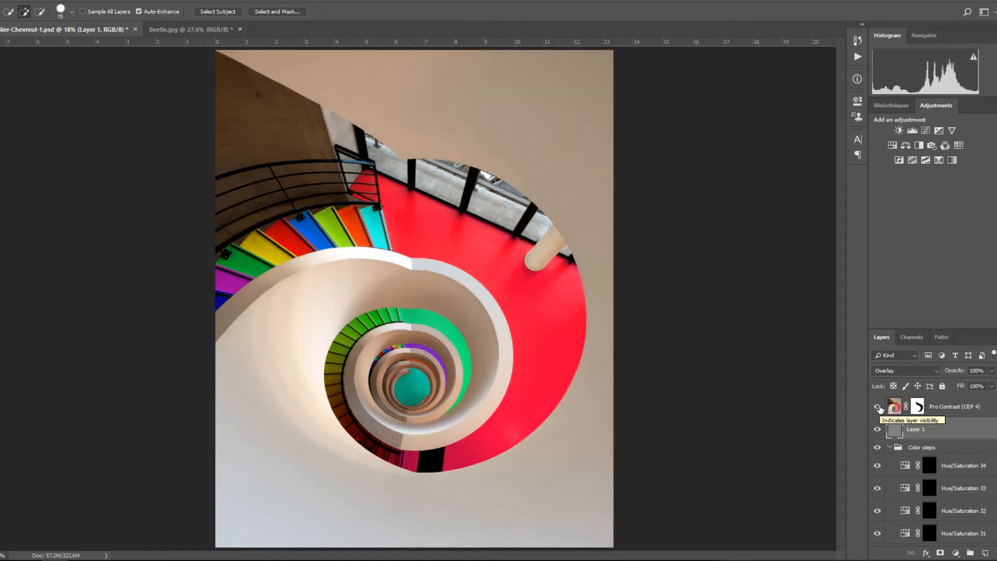
left_click_drag(957, 371, 944, 375)
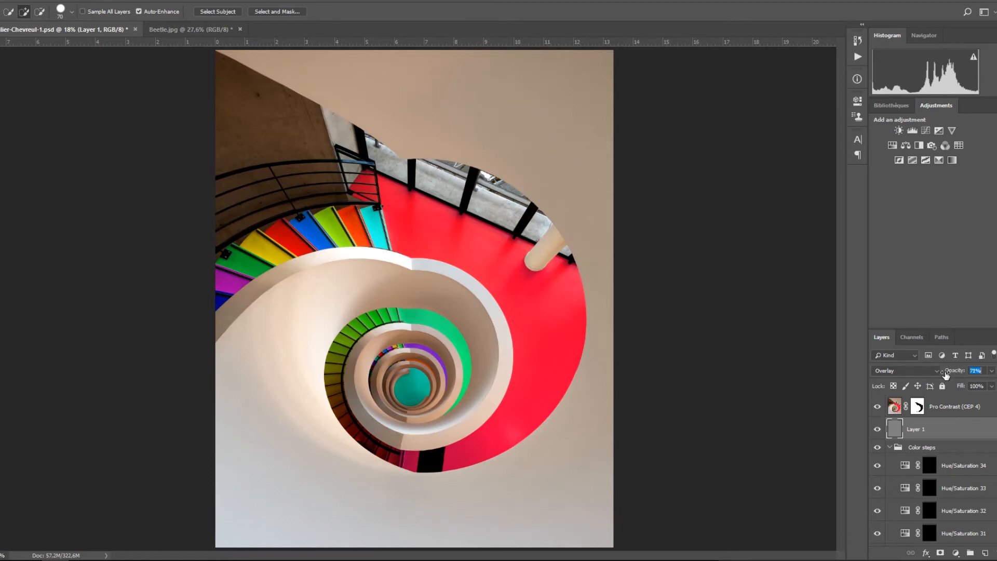
type("75")
key("Return")
Step: Toggle Pro Contrast (CEP 4) off and on, and hide it together with Layer 1 to compare the image without them
left_click(877, 406)
left_click(878, 406)
left_click_drag(877, 429, 878, 407)
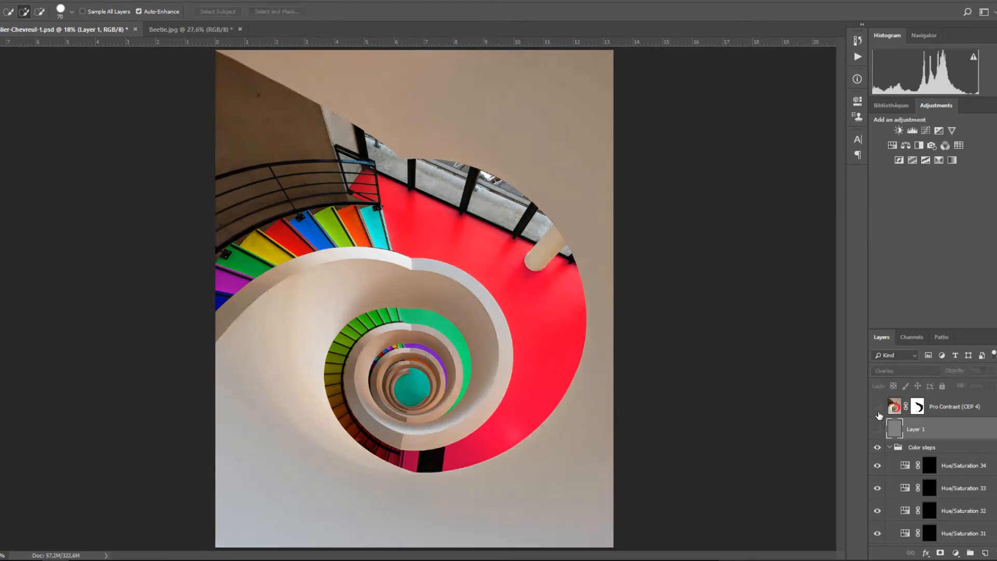
Step: Collapse the Color steps group and try adjusting the opacity of the whole group
left_click(917, 448)
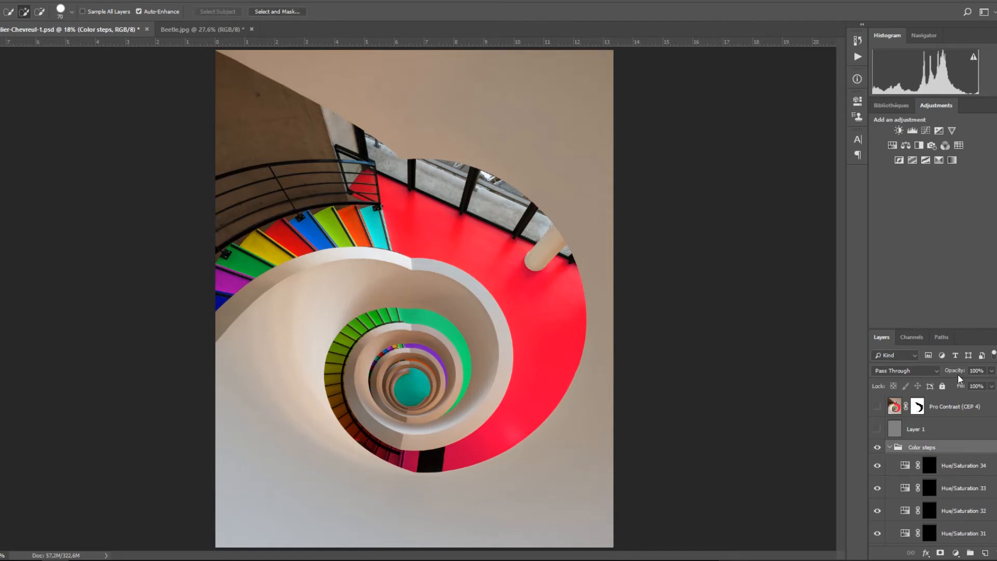
left_click(891, 448)
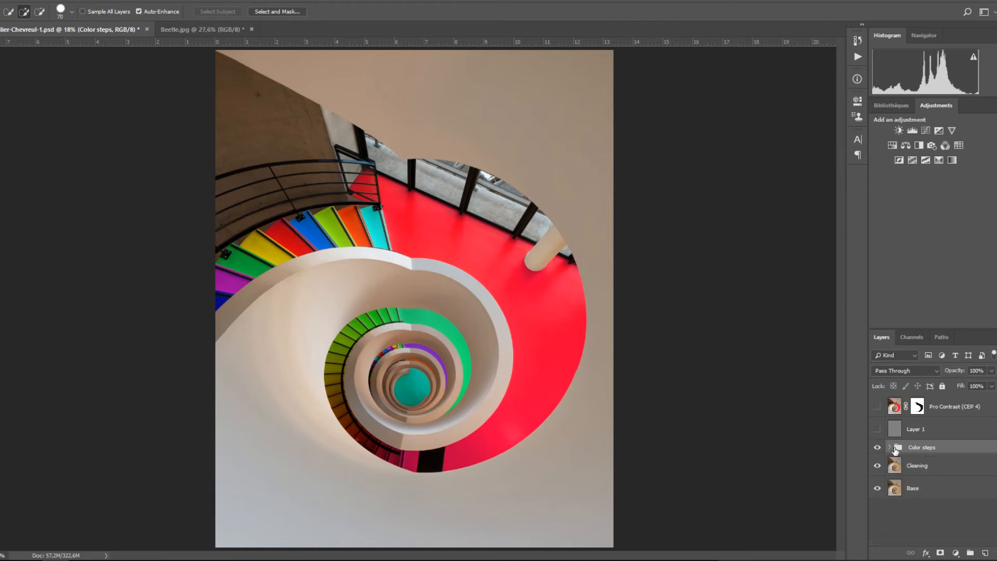
mouse_move(958, 374)
left_mouse_down()
mouse_move(905, 382)
mouse_move(950, 387)
left_mouse_up()
key("Return")
Step: Make Layer 1 and Pro Contrast (CEP 4) visible and deselect all layers
left_click_drag(882, 429, 878, 406)
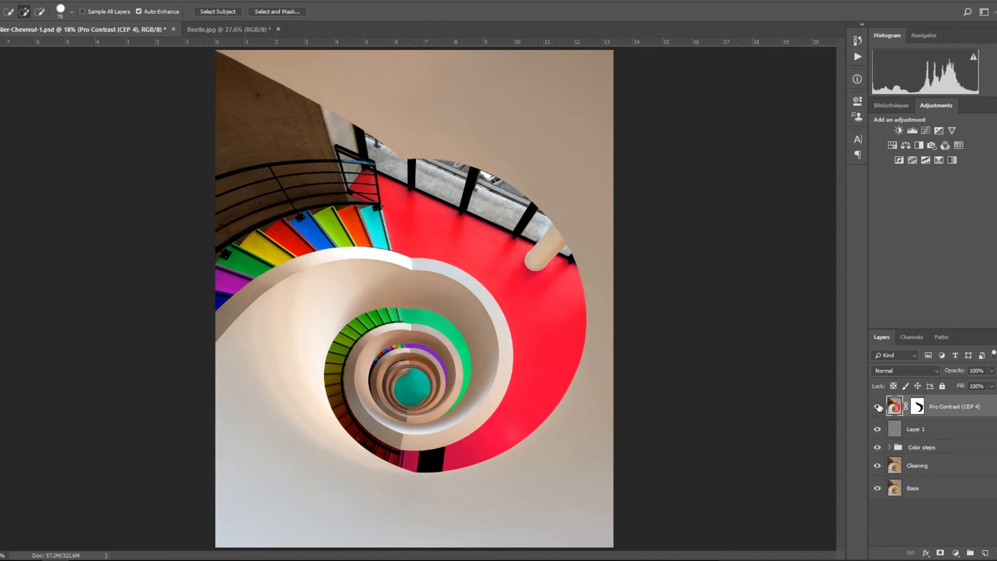
left_click(987, 520)
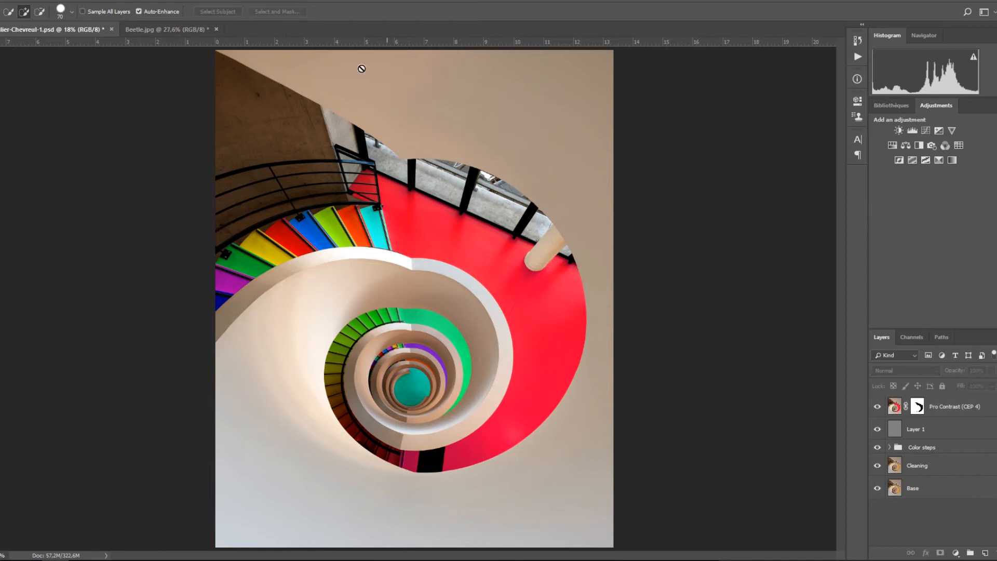
Step: Switch to Beetle.jpg and select the car's yellow bodywork with Color Range, sampling several yellow shades across the body, roof and rear bumper
left_click(169, 29)
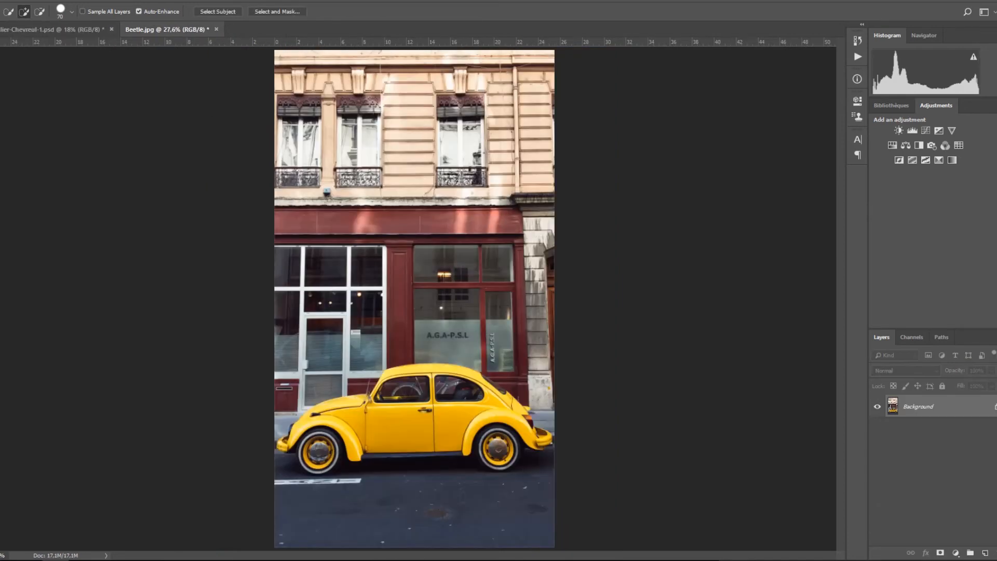
key("m")
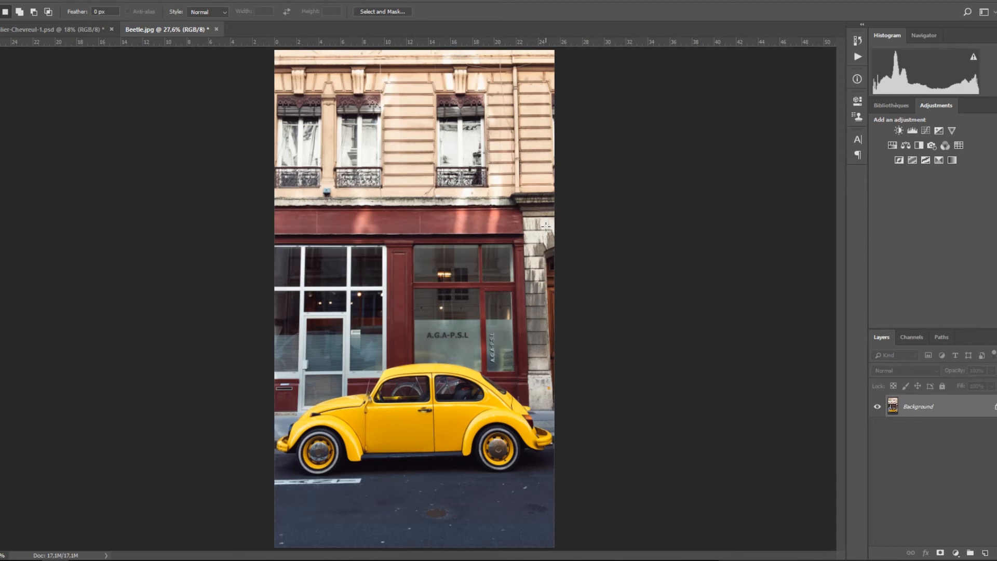
key("alt+s")
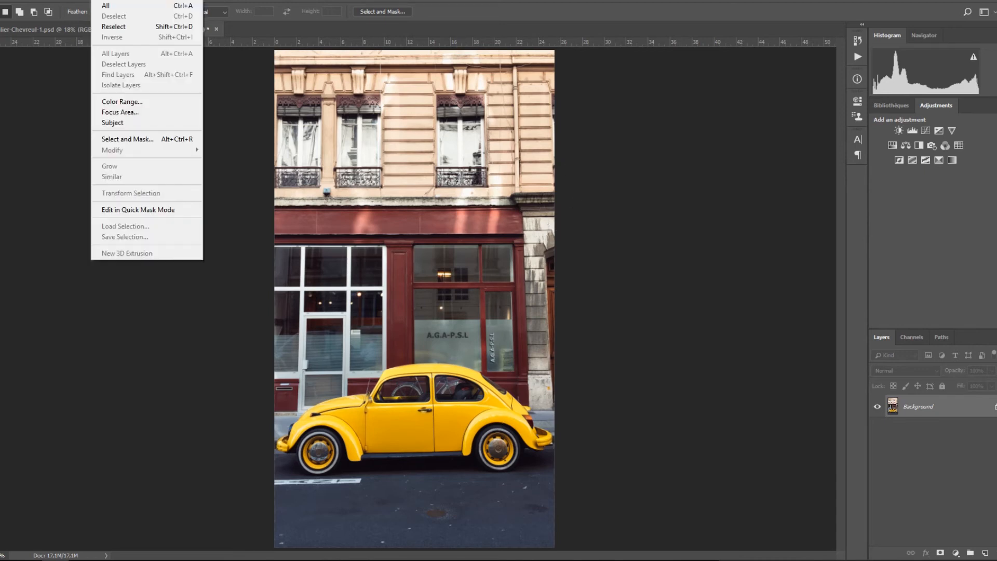
left_click(129, 101)
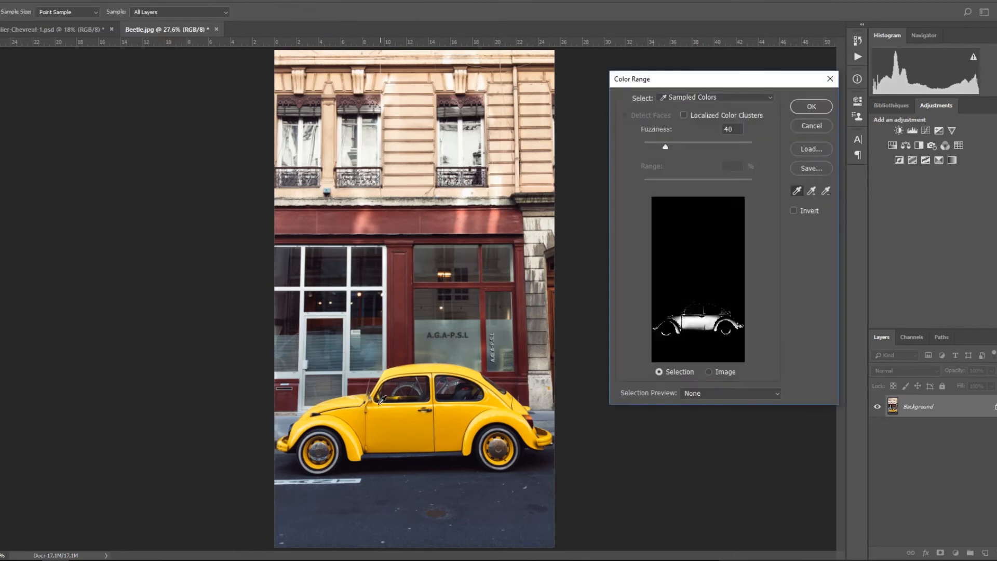
left_click(406, 423)
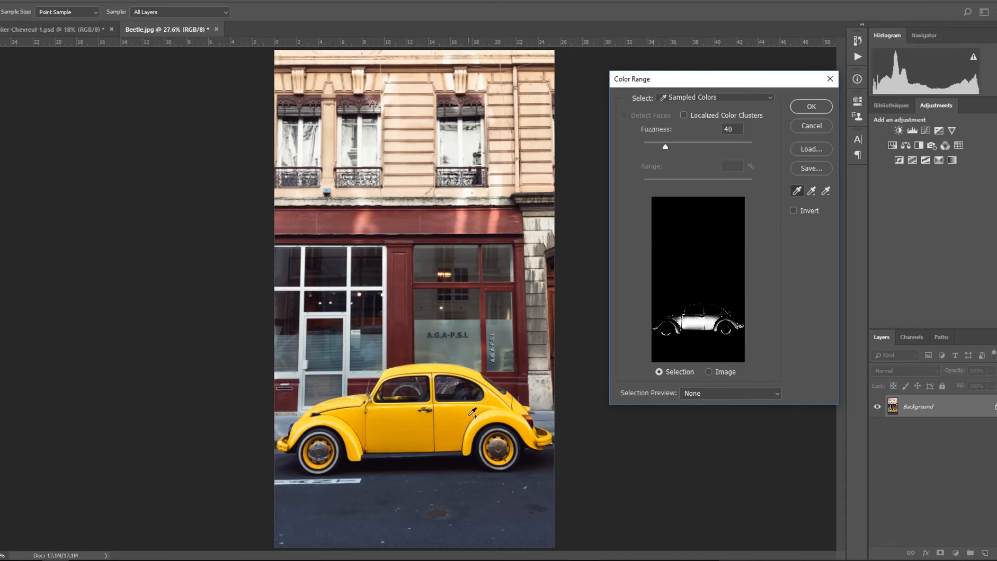
left_click_drag(449, 435, 491, 403)
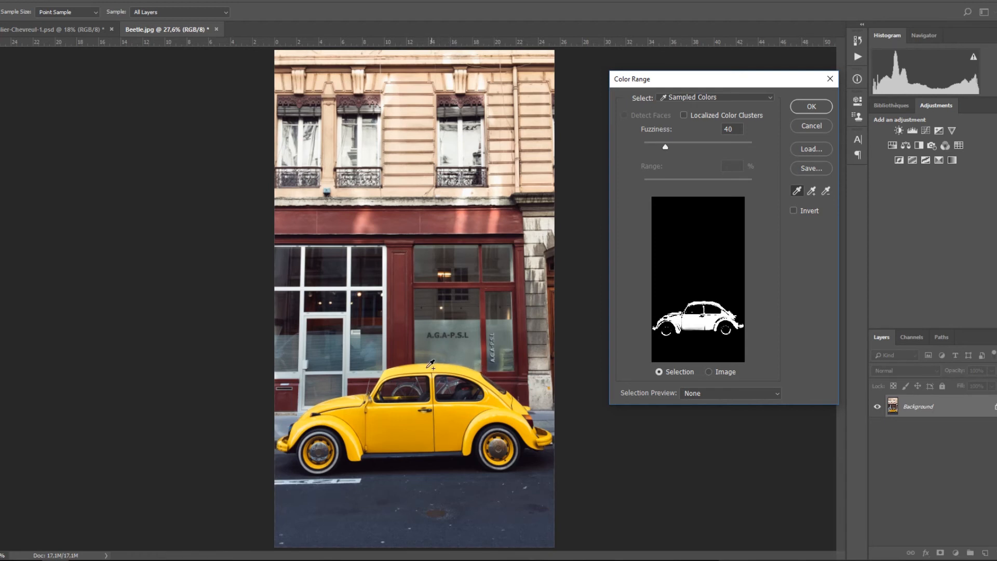
left_click(396, 367)
left_click(551, 436)
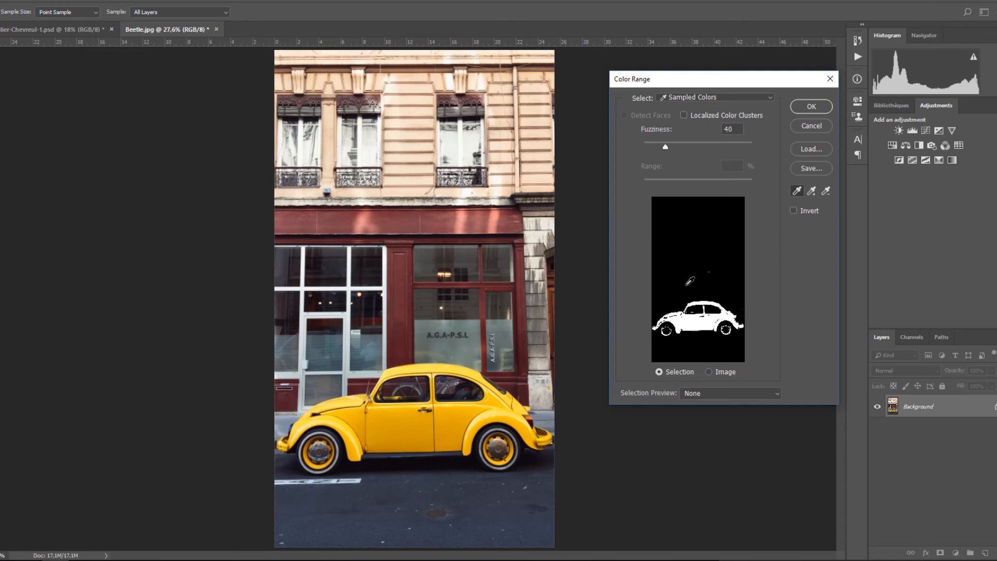
left_click(811, 108)
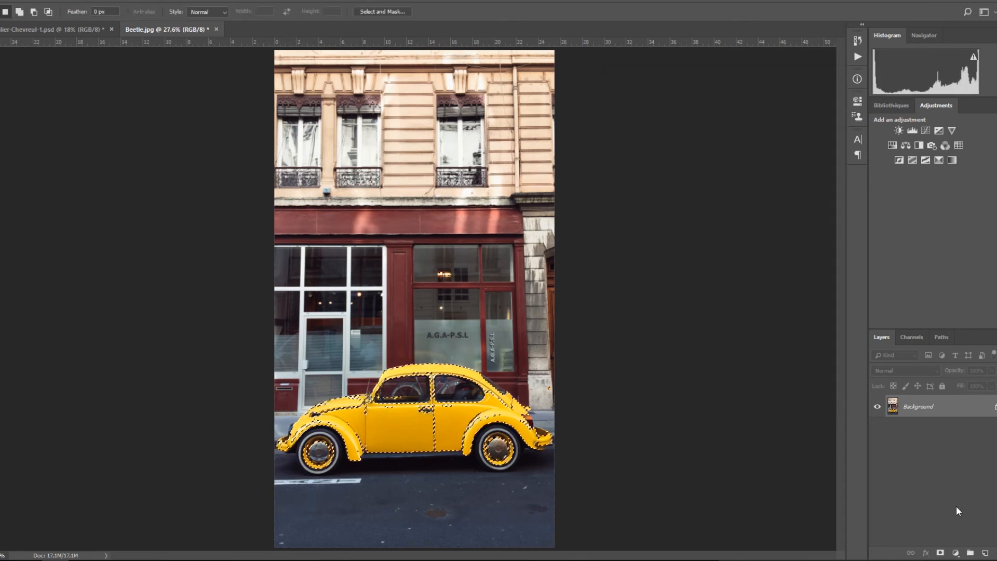
Step: Add a Hue/Saturation adjustment layer masked to the car selection and display its layer mask on the canvas
left_click(956, 554)
left_click(950, 445)
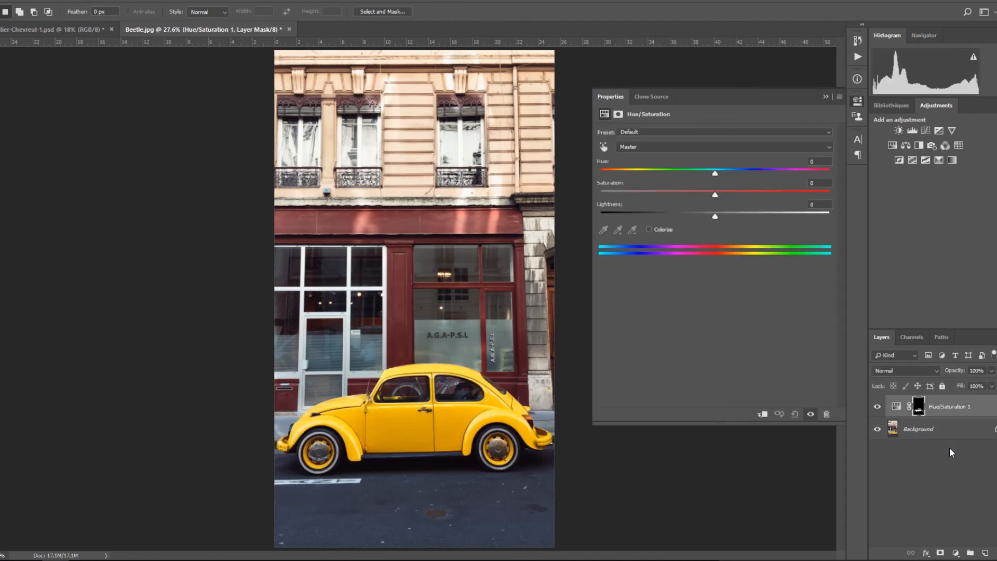
left_click(919, 409, "alt")
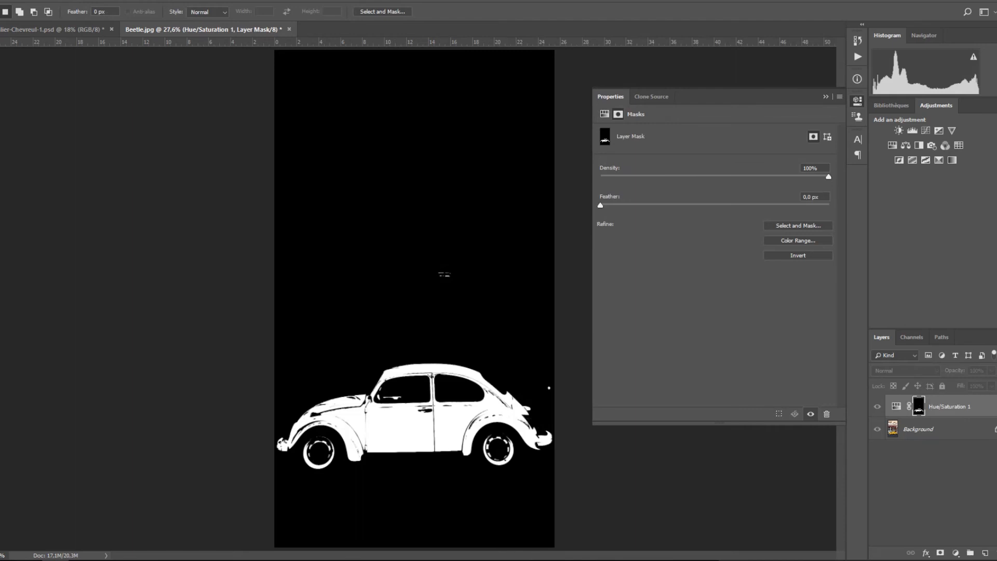
Step: Lasso the stray white specks above the car and near its rear on the mask, clear them and deselect
key("l")
mouse_move(441, 253)
left_mouse_down()
mouse_move(446, 245)
mouse_move(442, 252)
left_mouse_up()
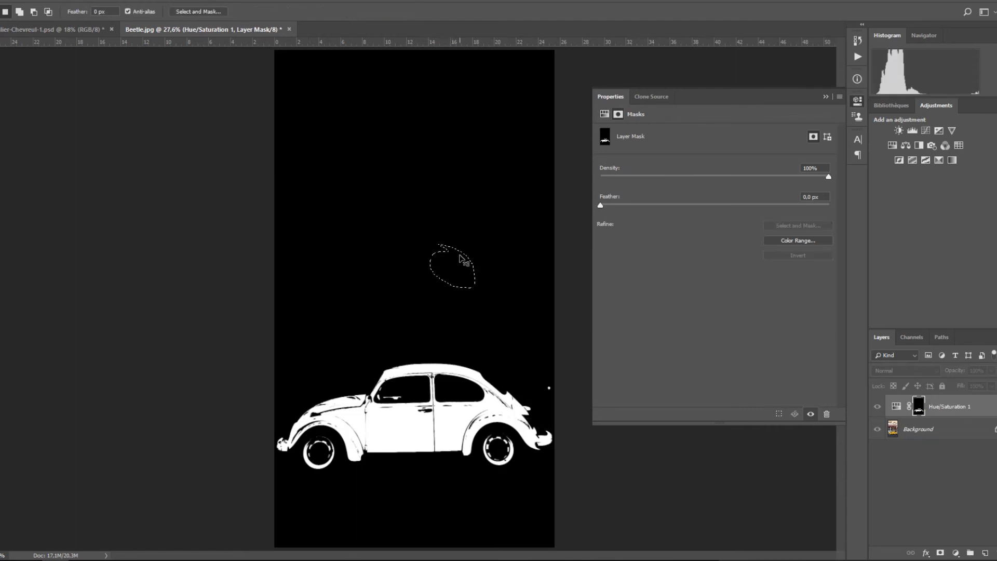
key("Delete")
key("ctrl+d")
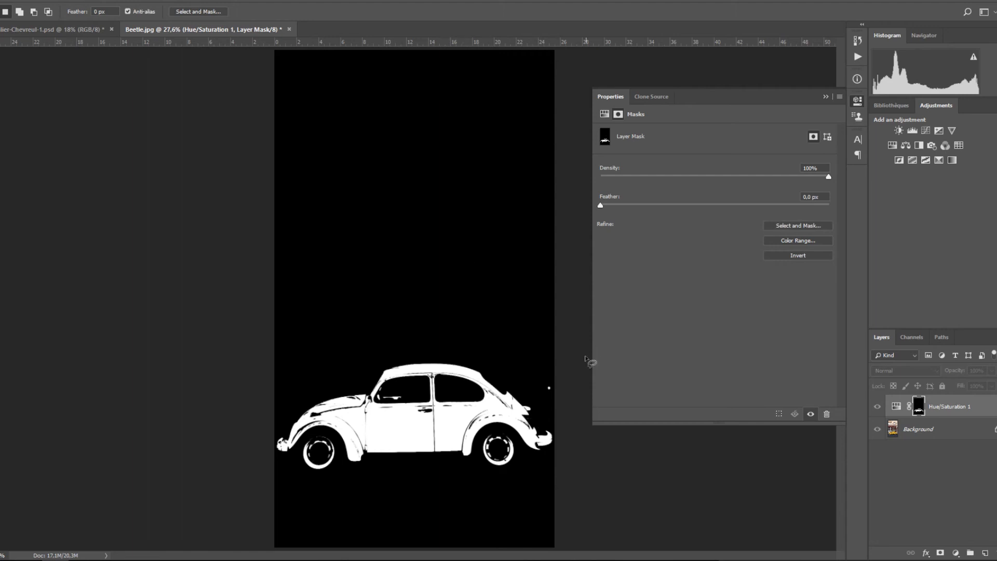
mouse_move(546, 366)
left_mouse_down()
mouse_move(549, 399)
mouse_move(551, 377)
left_mouse_up()
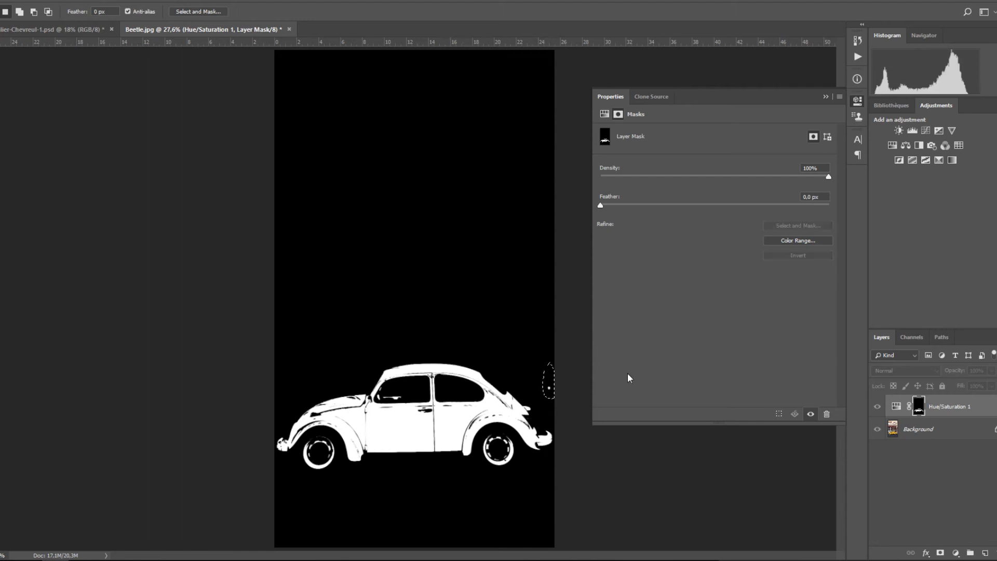
key("ctrl+d")
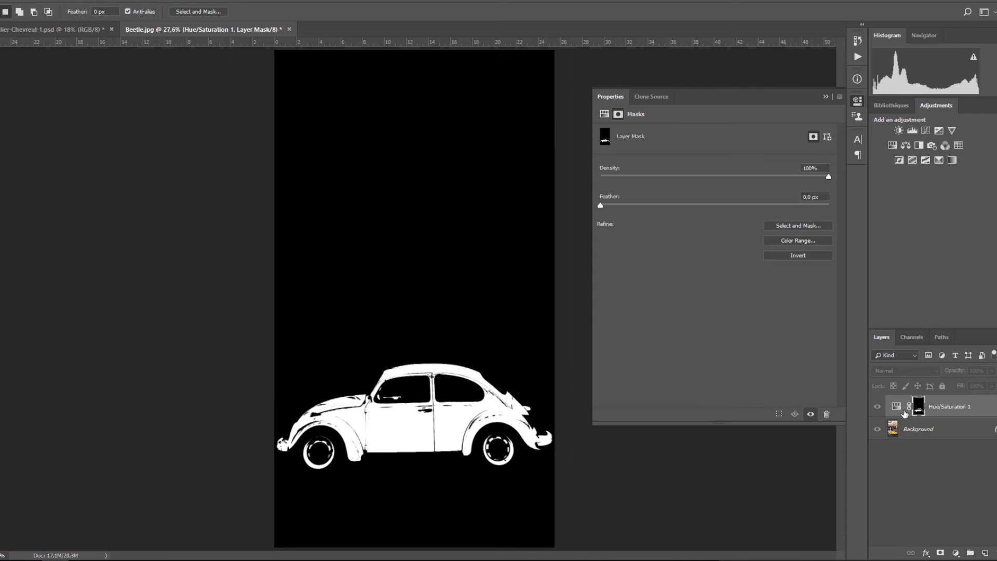
Step: Return to the Hue/Saturation settings, try a hue of -72 for a pink car, and set the hue to +105 for green
left_click(896, 409)
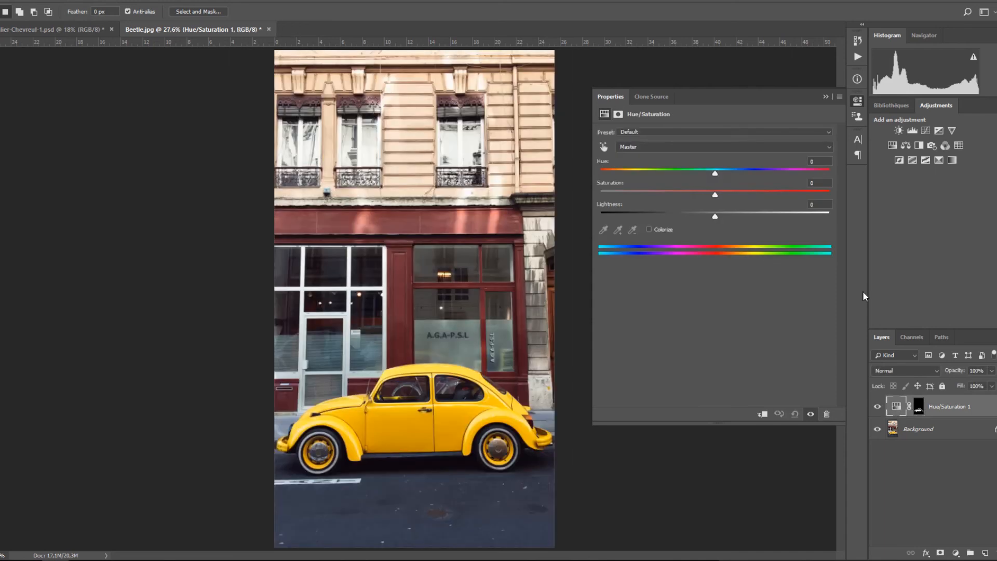
left_click_drag(716, 175, 650, 181)
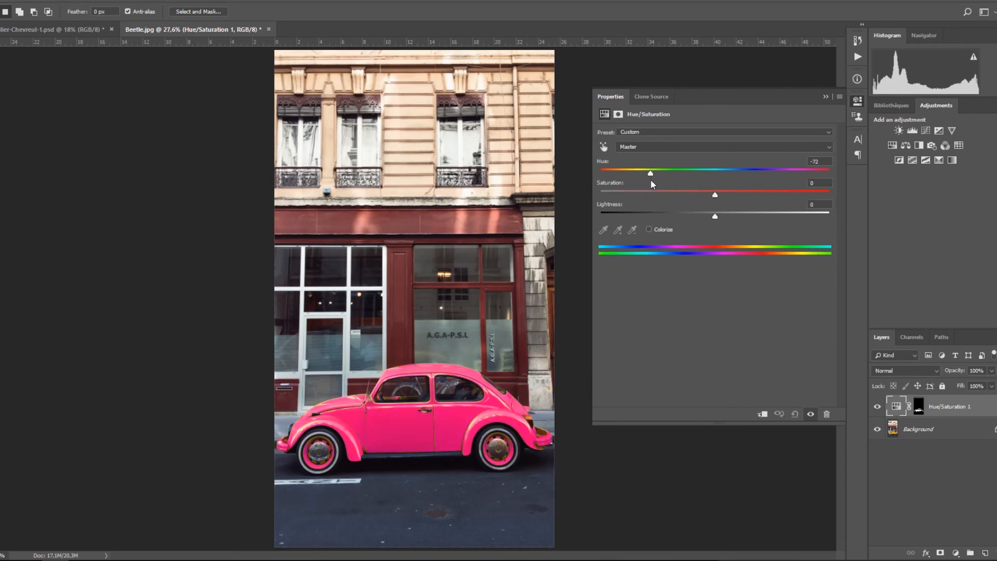
left_click_drag(653, 172, 794, 192)
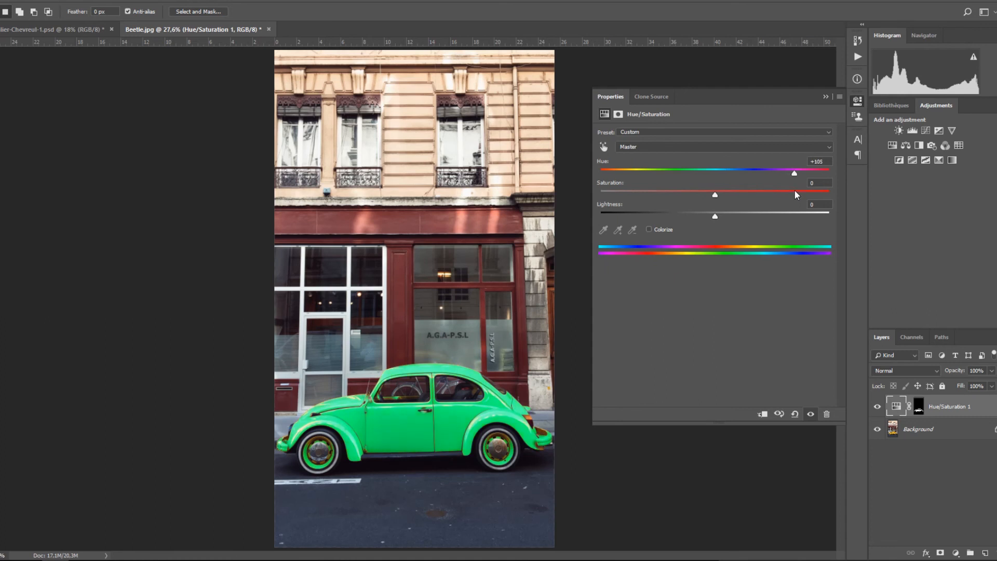